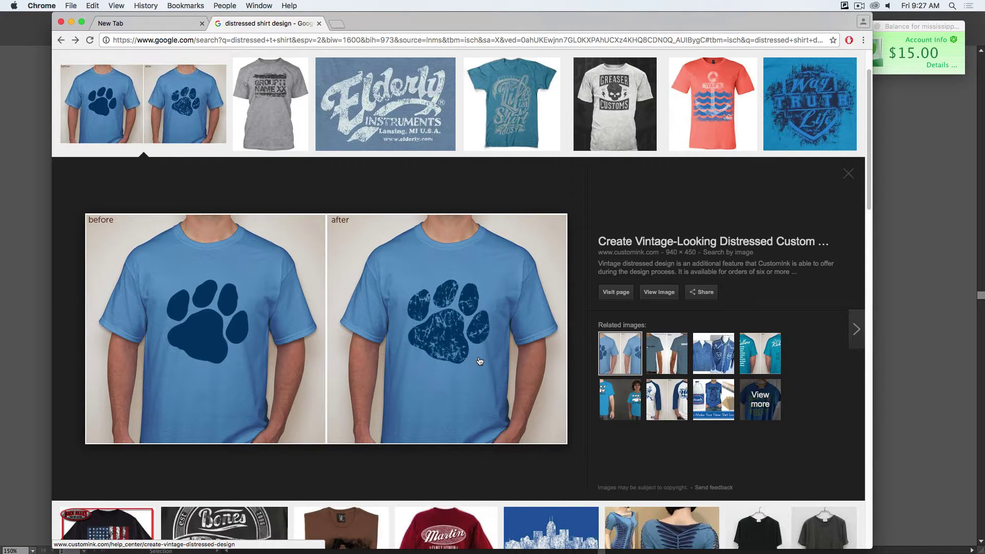
Step: Preview the Elderly, Way Truth Life and Bones Crew distressed shirt examples, then return to the Bear Show design
left_click(406, 113)
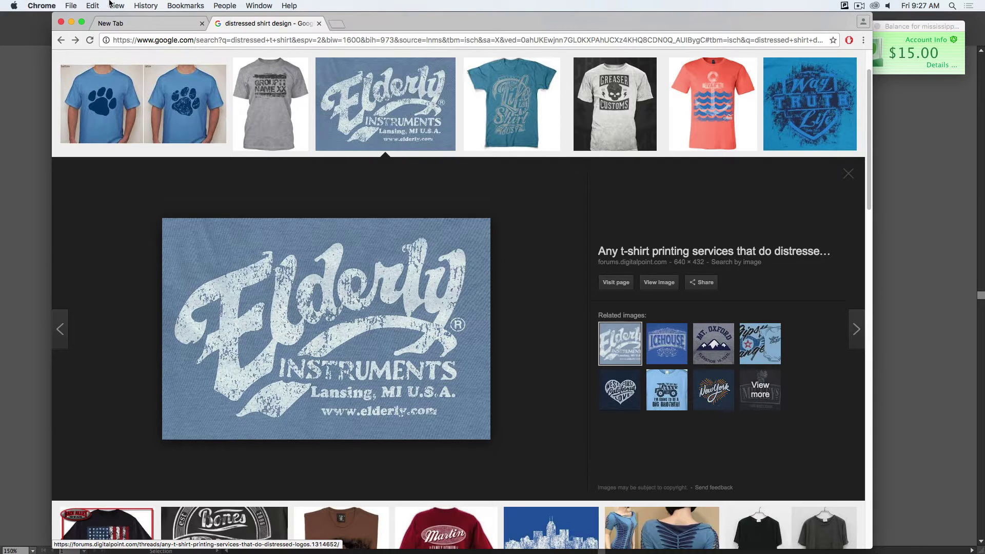
scroll(148, 141, "up", 3)
left_click(134, 66)
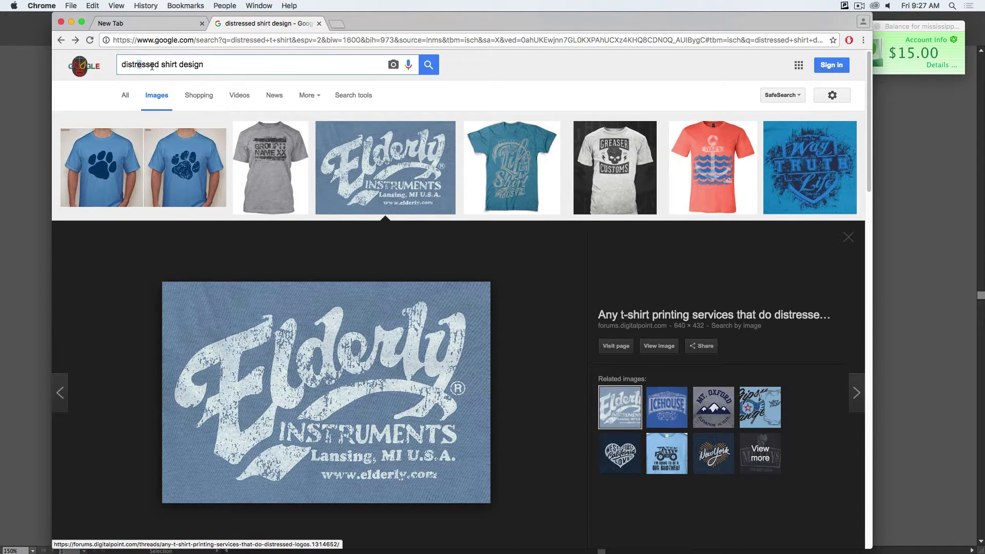
left_click(801, 169)
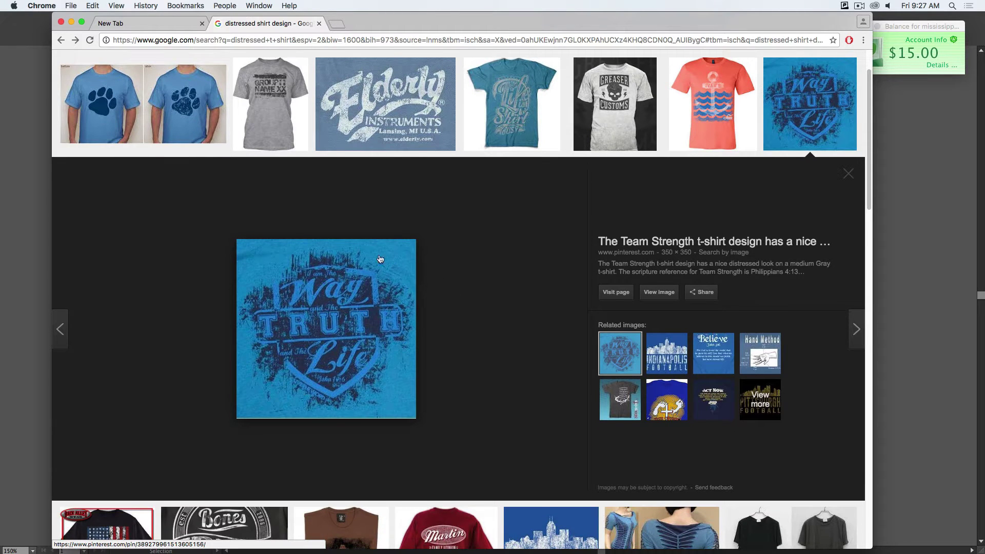
scroll(312, 374, "down", 2)
scroll(311, 371, "down", 2)
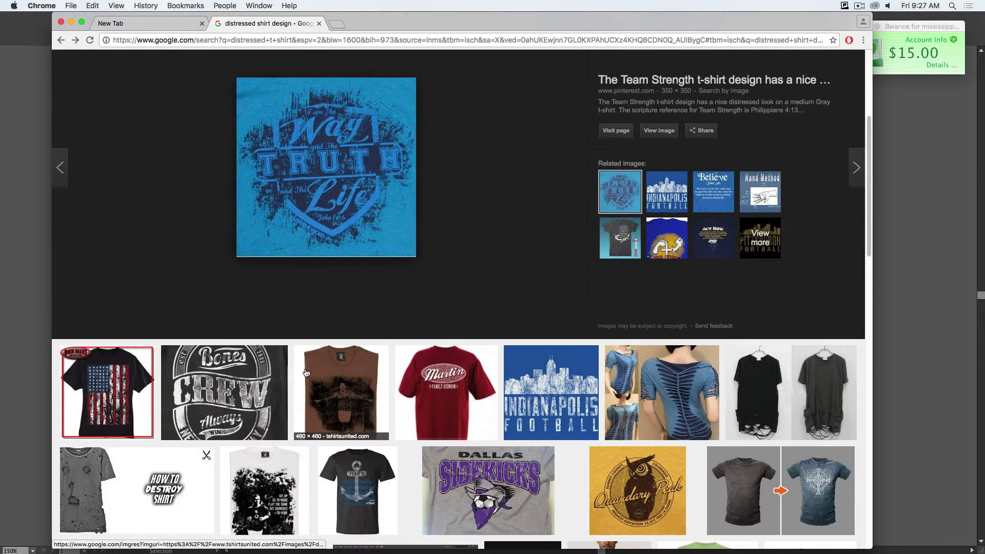
left_click(246, 379)
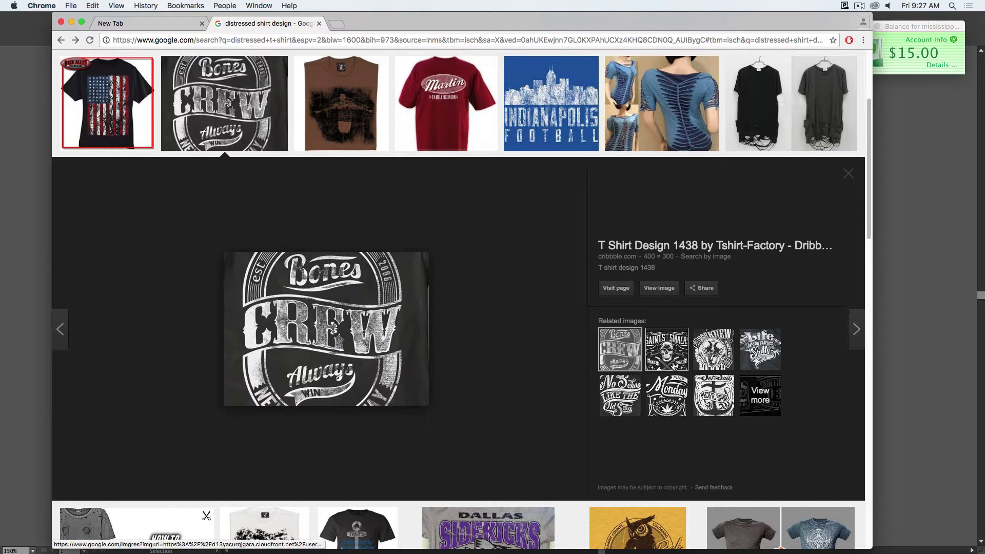
left_click(873, 487)
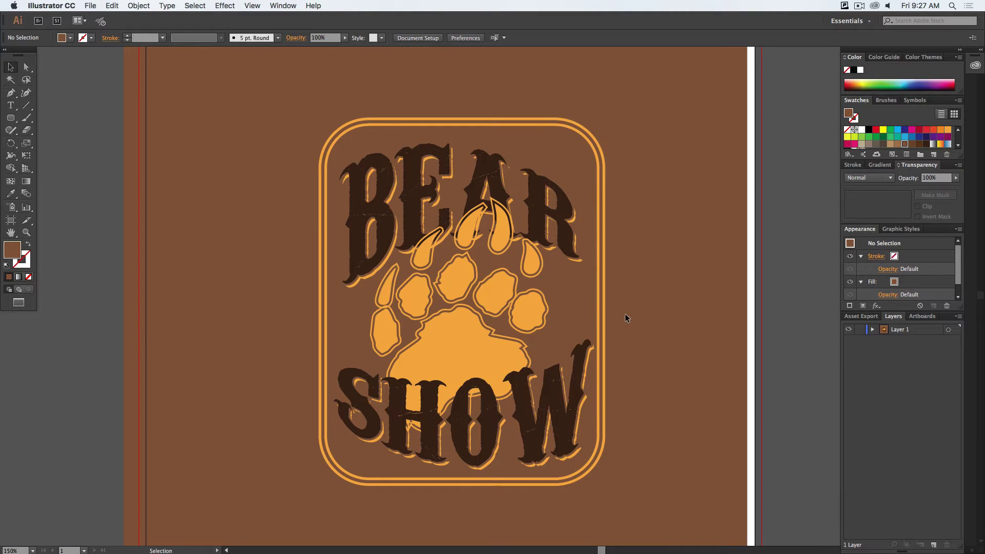
left_click(535, 202)
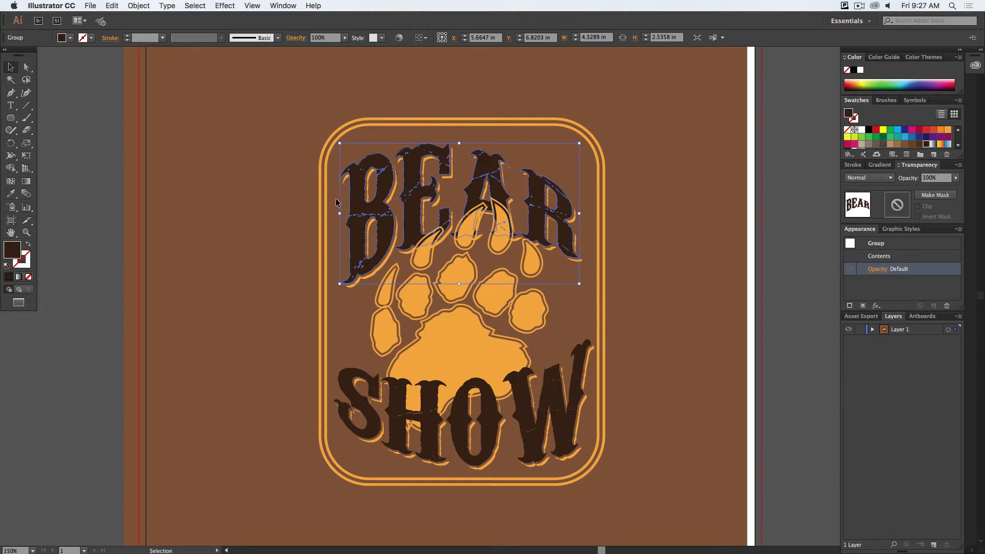
left_click(295, 265)
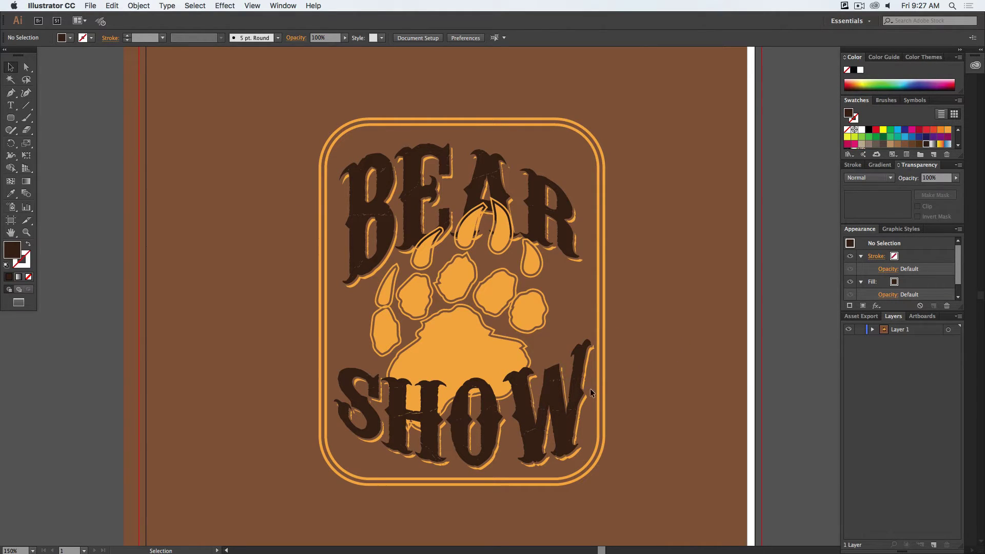
mouse_move(248, 548)
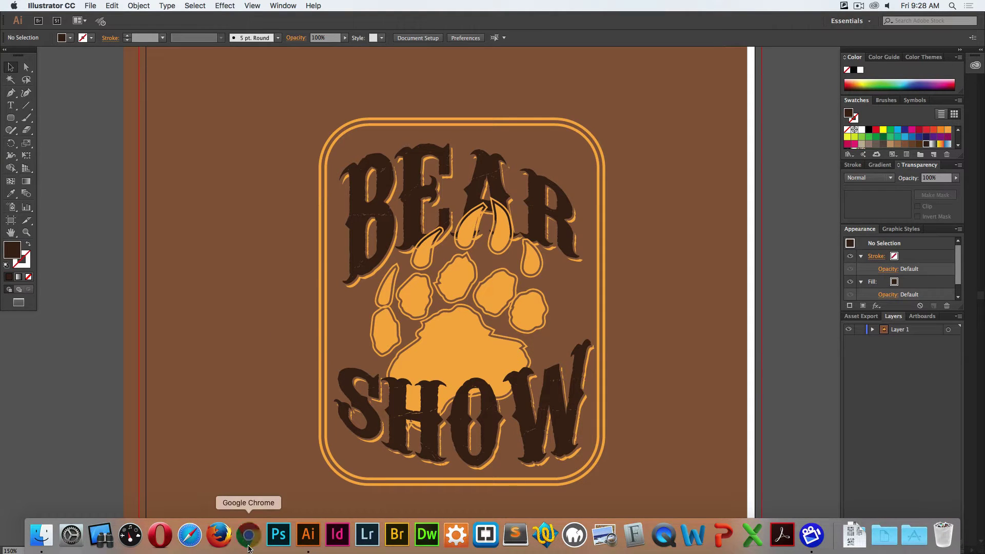
Step: Search Google Images for 'grunge texture' and preview the black-and-white splatter result
left_click(249, 535)
scroll(169, 205, "up", 3)
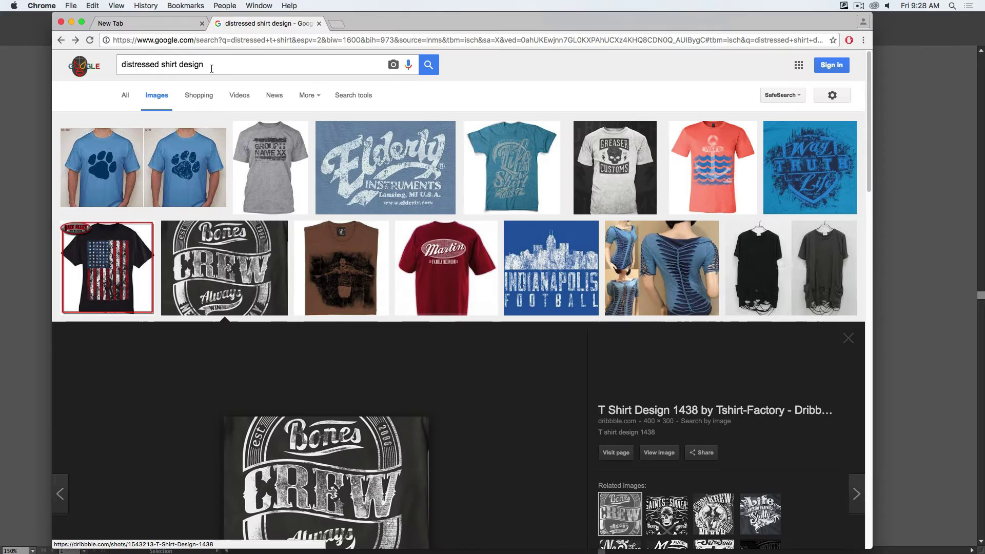
left_click_drag(216, 65, 89, 69)
type("grunge texture")
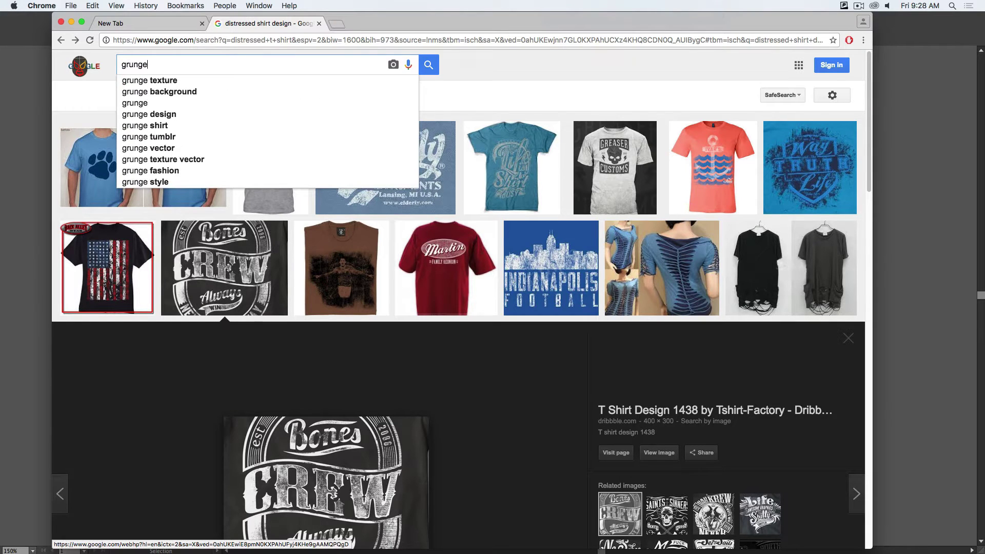
key("Return")
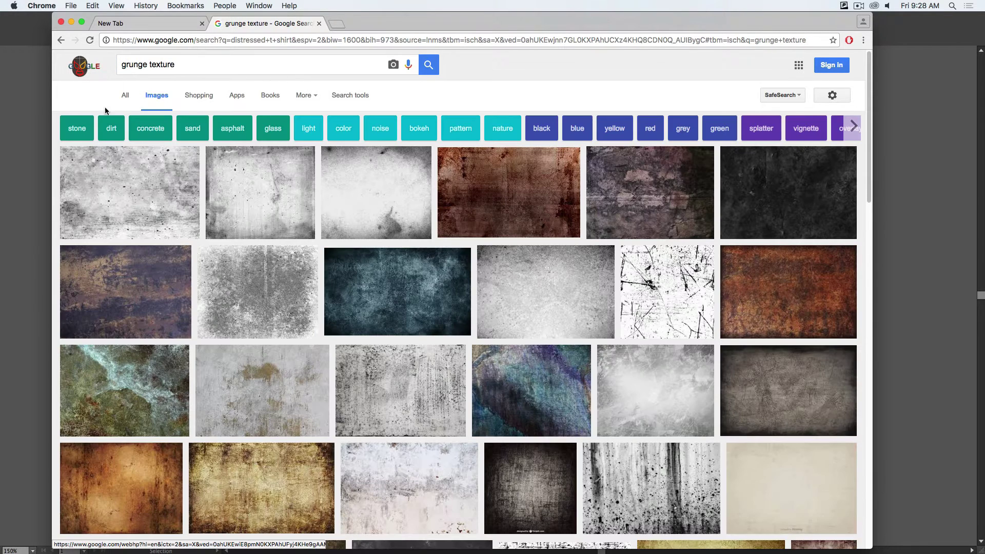
left_click(666, 301)
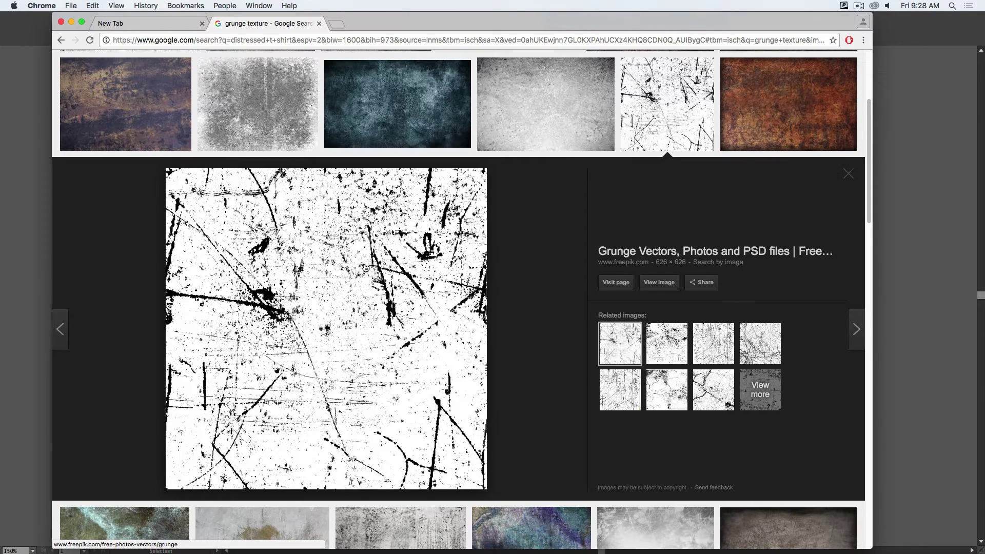
Step: Change the image search query to 'distressed texture'
scroll(365, 267, "down", 10)
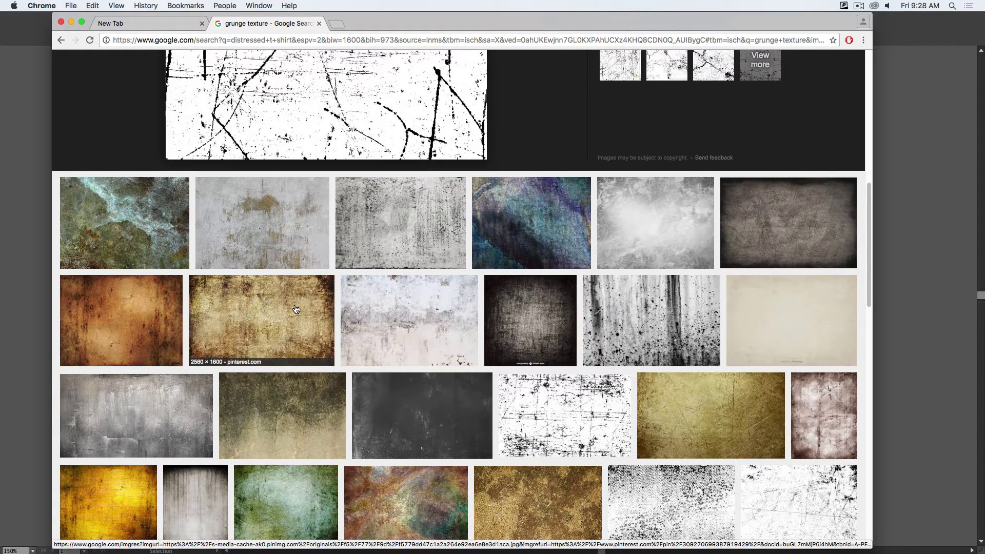
scroll(296, 309, "up", 10)
double_click(126, 62)
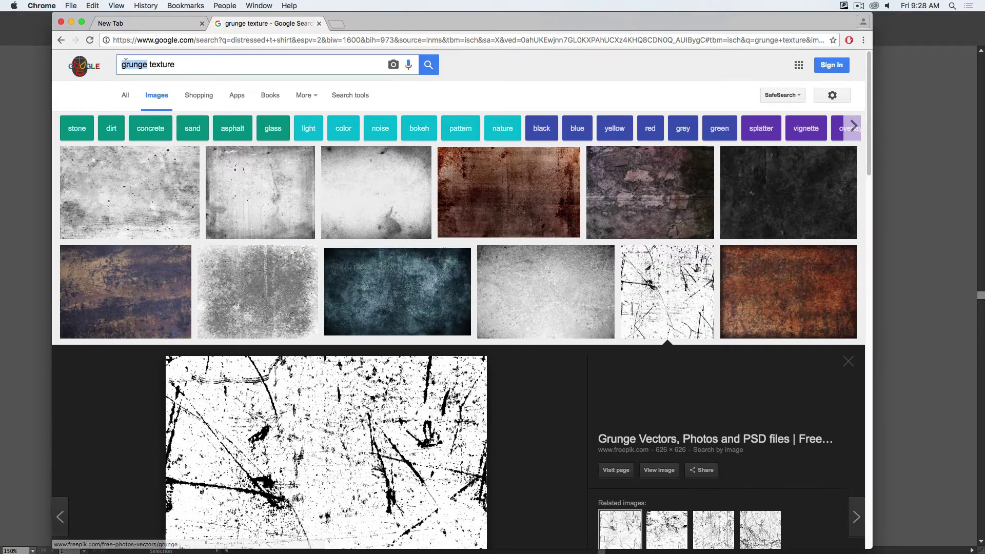
type("distressed")
key("Return")
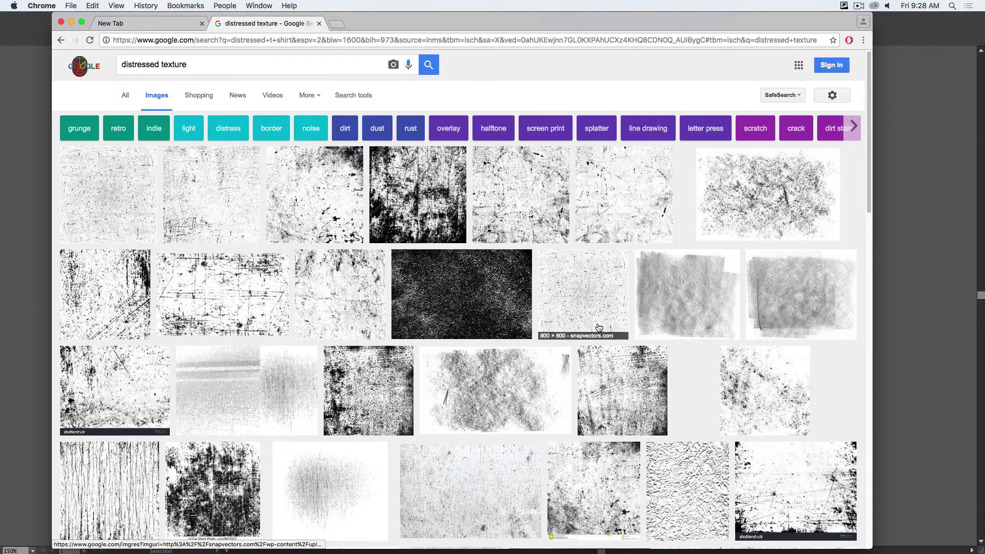
Step: Preview the distressed wood texture, then the 1024 × 1024 Distressed Overlay Texture image
left_click(424, 209)
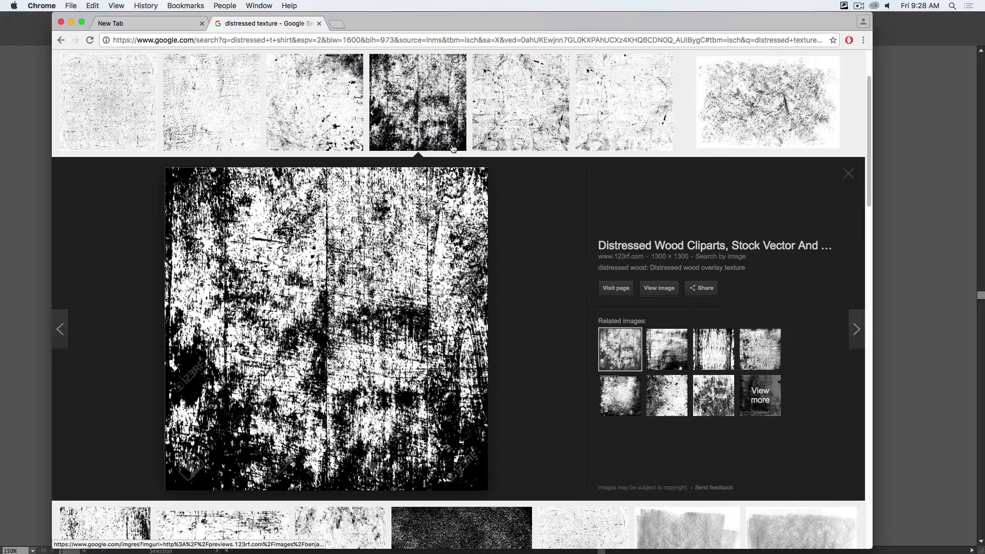
left_click(518, 108)
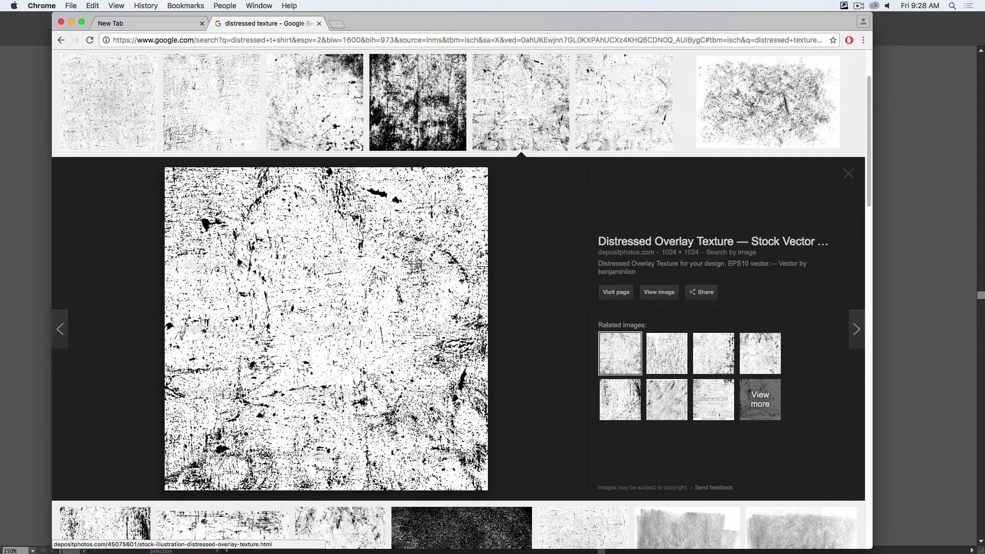
scroll(524, 343, "up", 3)
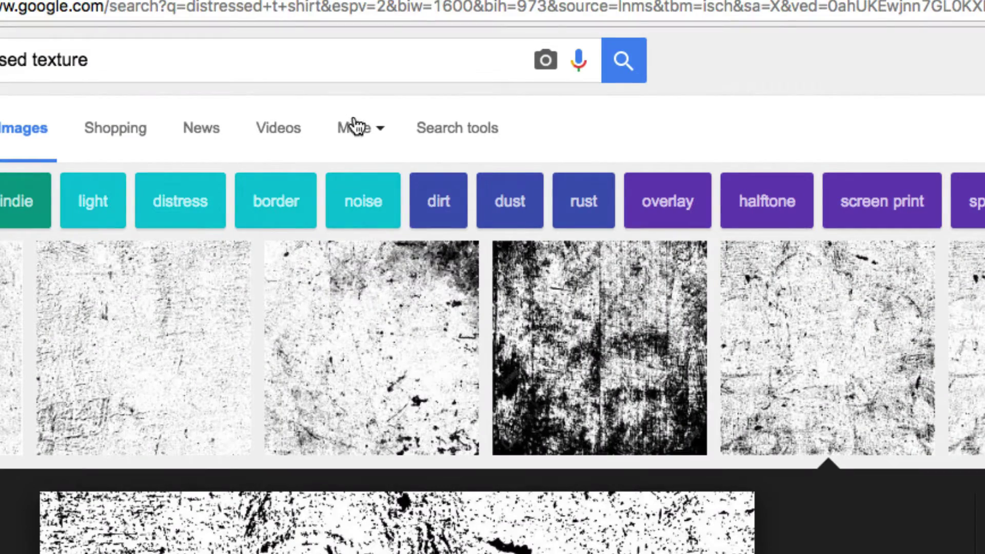
Step: Filter the results to 'Labeled for reuse' and bring up options on the green peeling-paint wood preview
left_click(308, 95)
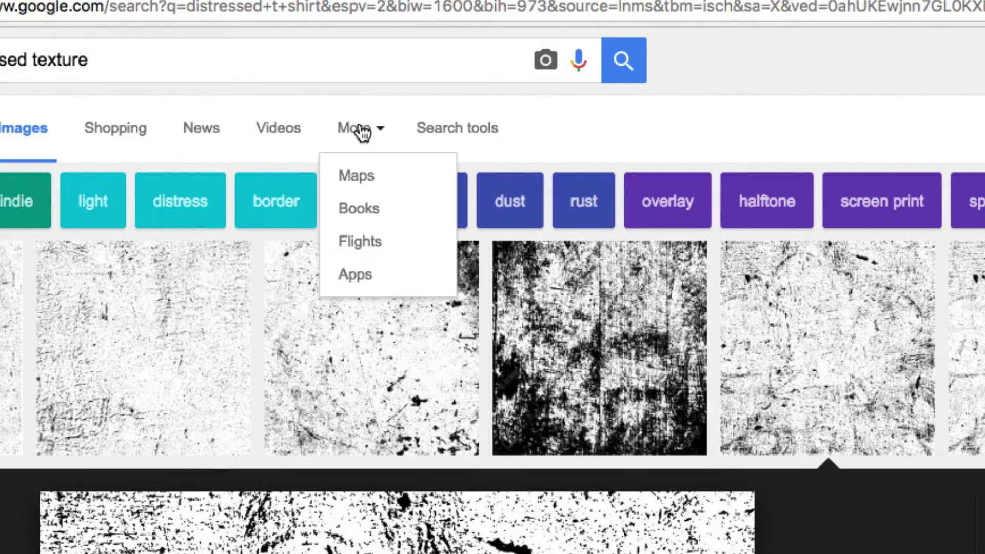
left_click(470, 135)
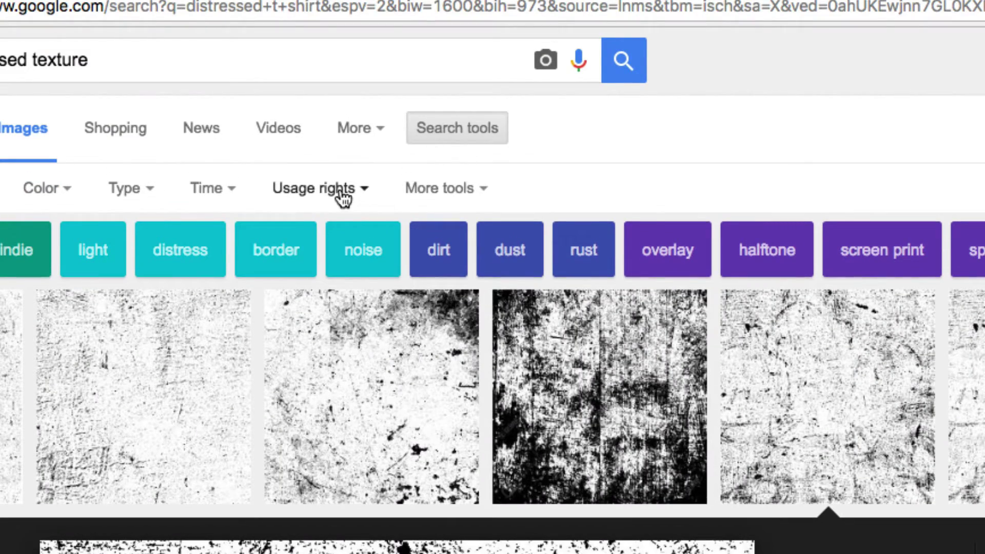
left_click(341, 198)
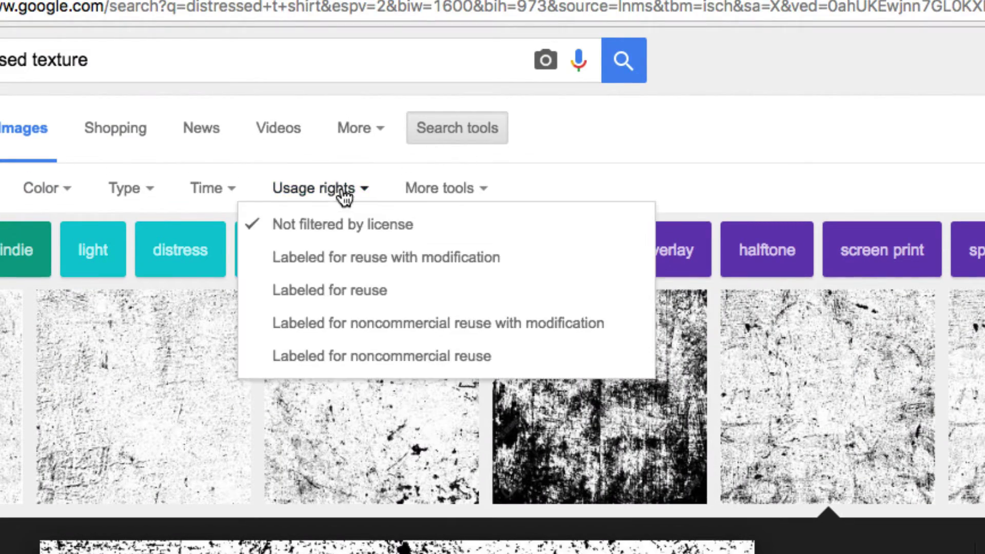
left_click(411, 301)
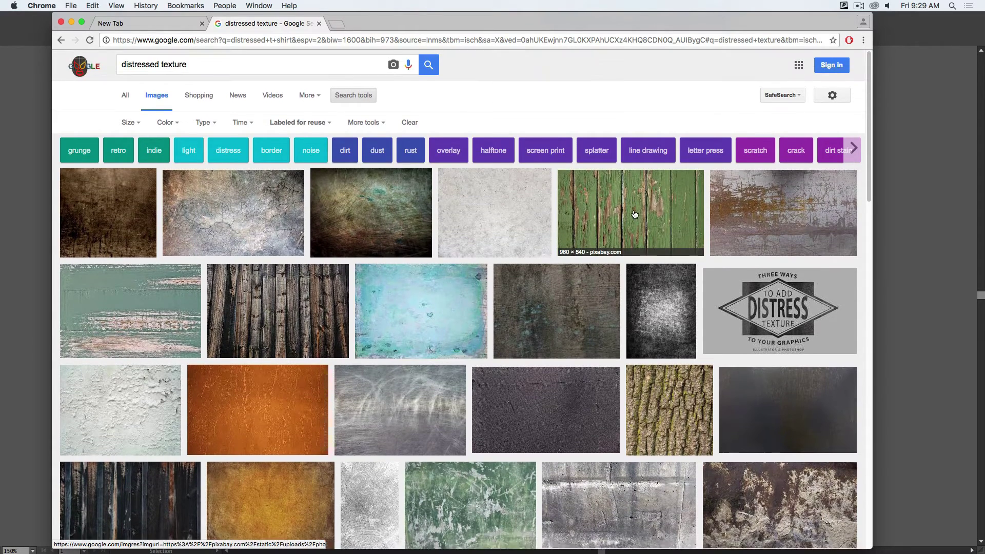
left_click(632, 200)
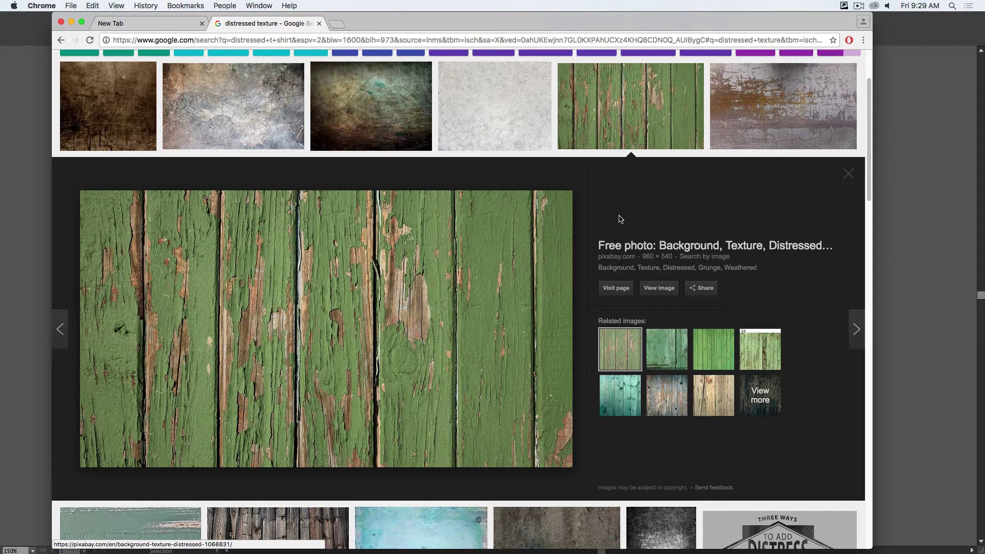
right_click(246, 282)
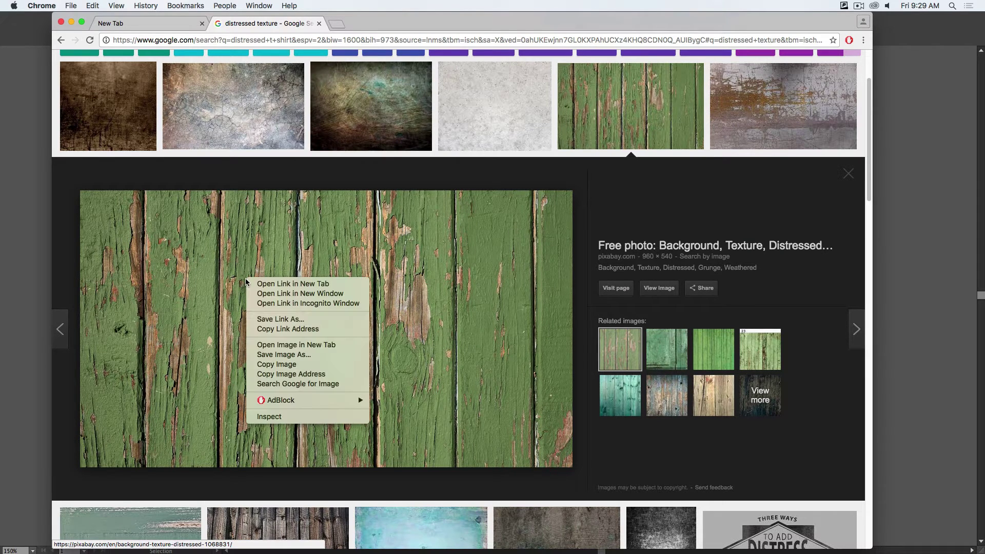
Step: Copy the wood photo, paste it into Illustrator shifted left, and Image Trace it
left_click(269, 365)
key("super+Tab")
key("super+v")
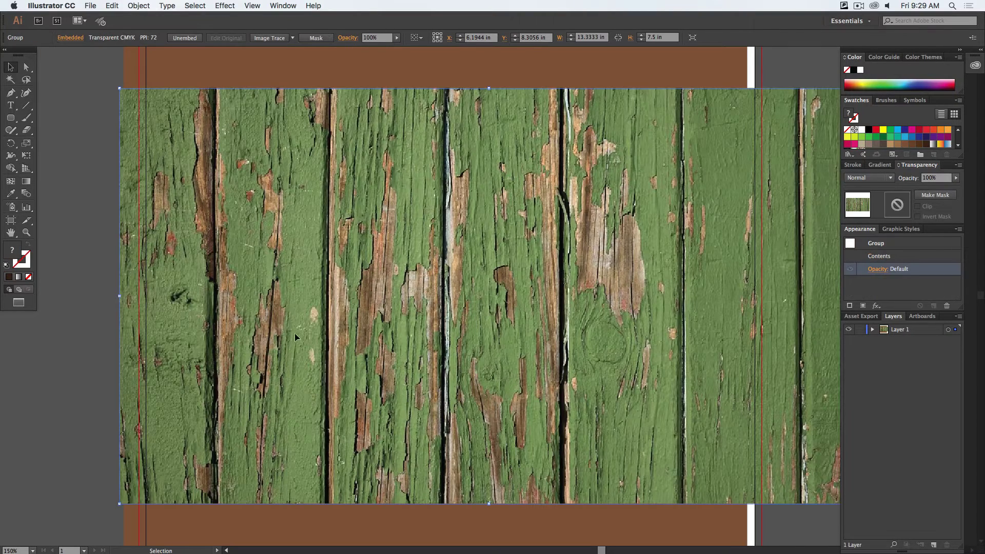
left_click_drag(493, 267, 447, 262)
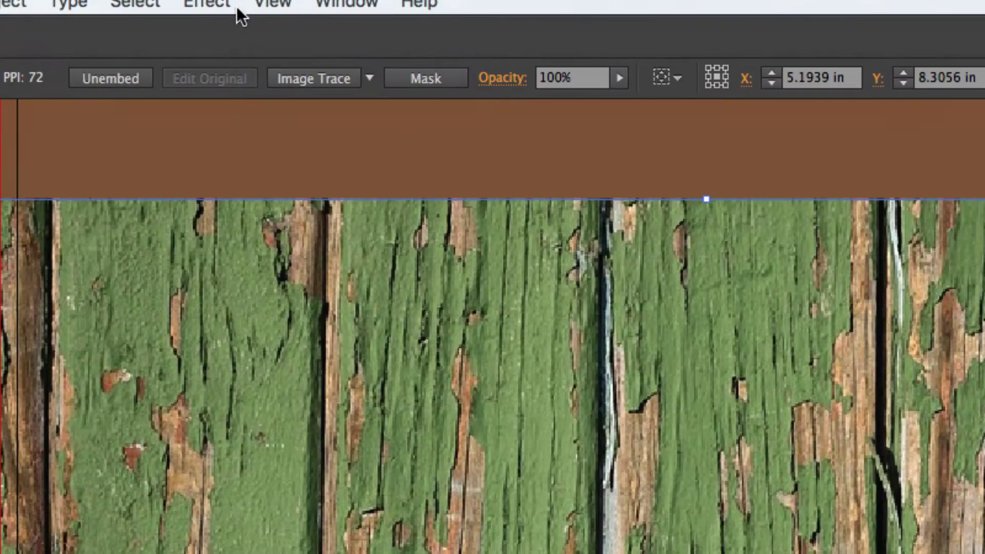
left_click(305, 75)
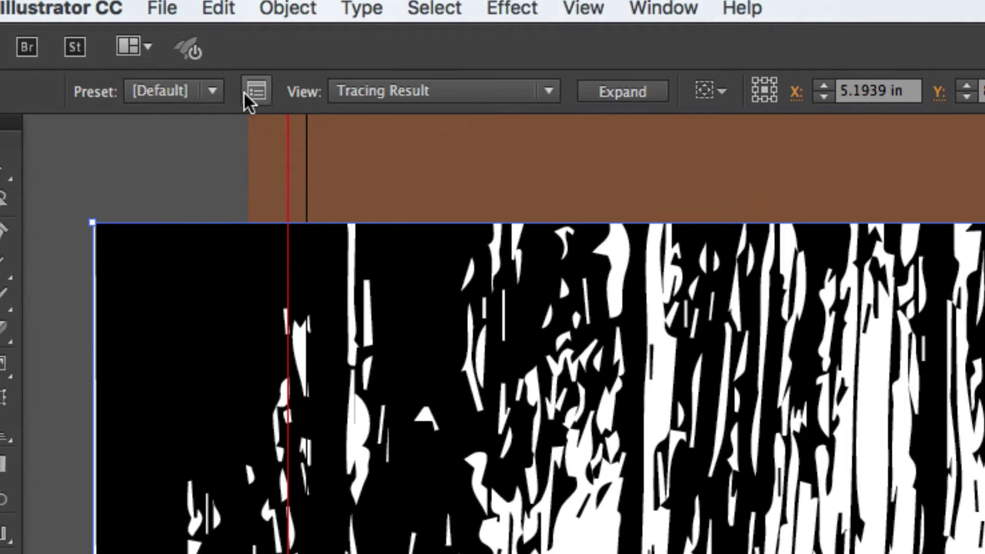
Step: In the Image Trace panel, set the Threshold to 102 and re-run the trace
left_click(255, 91)
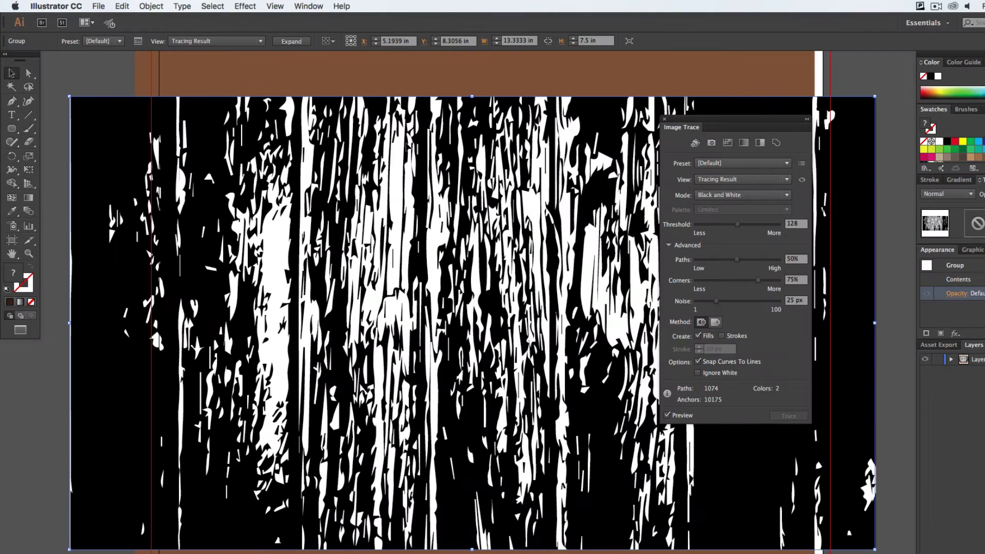
left_click_drag(714, 119, 616, 121)
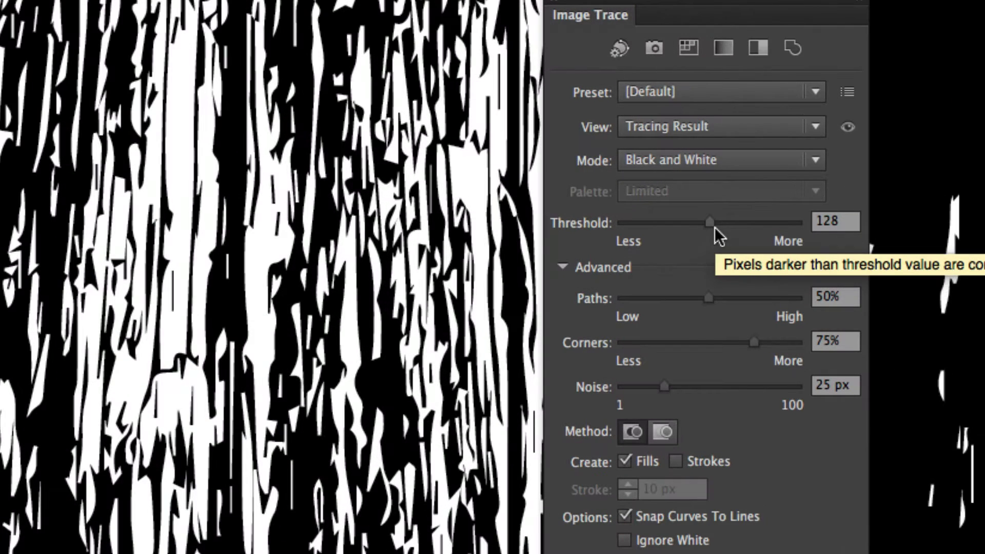
left_click_drag(708, 223, 672, 222)
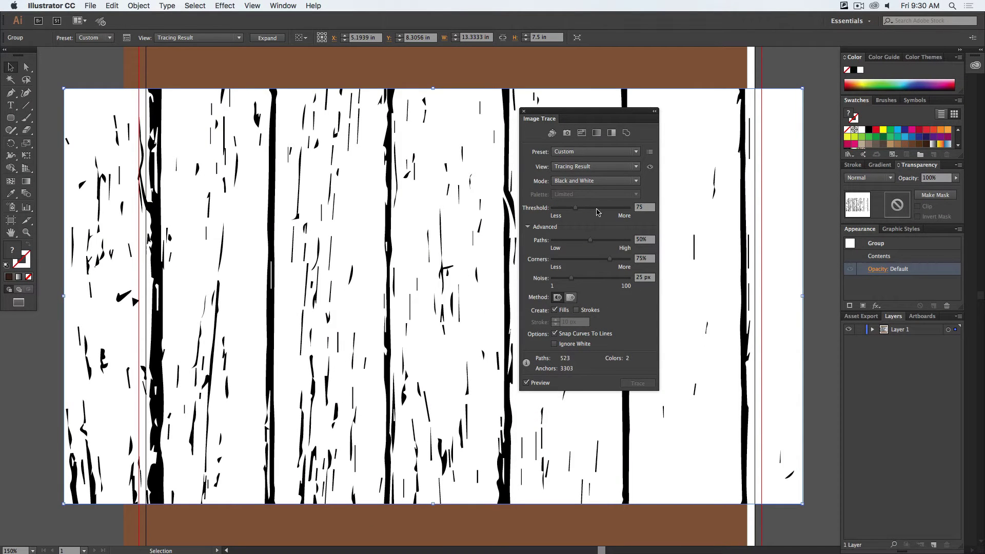
left_click_drag(574, 208, 582, 210)
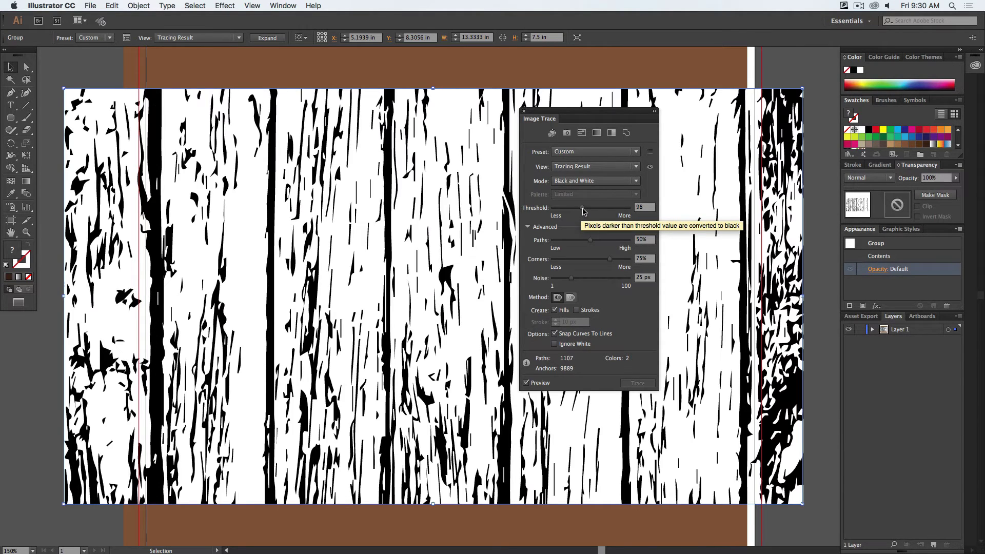
left_click(583, 208)
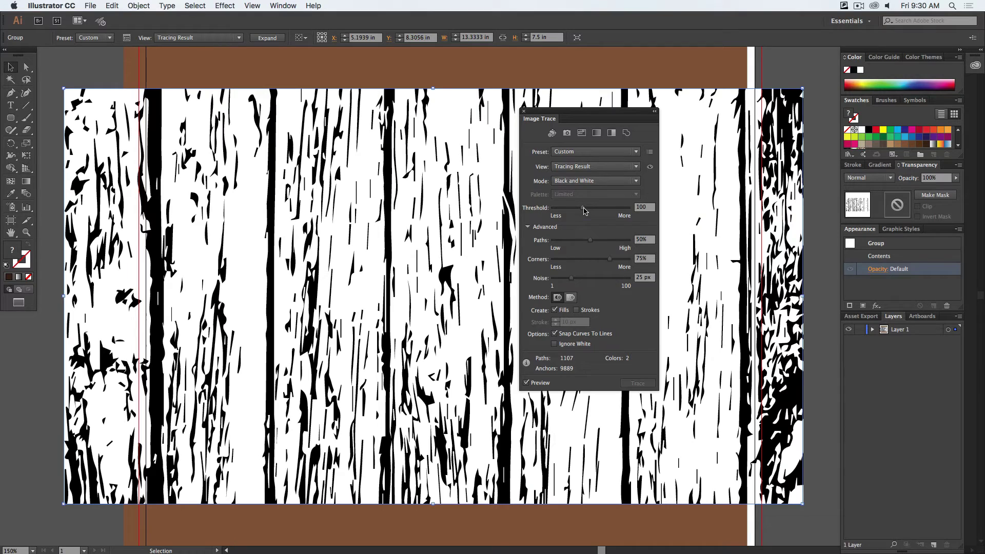
left_click(589, 239)
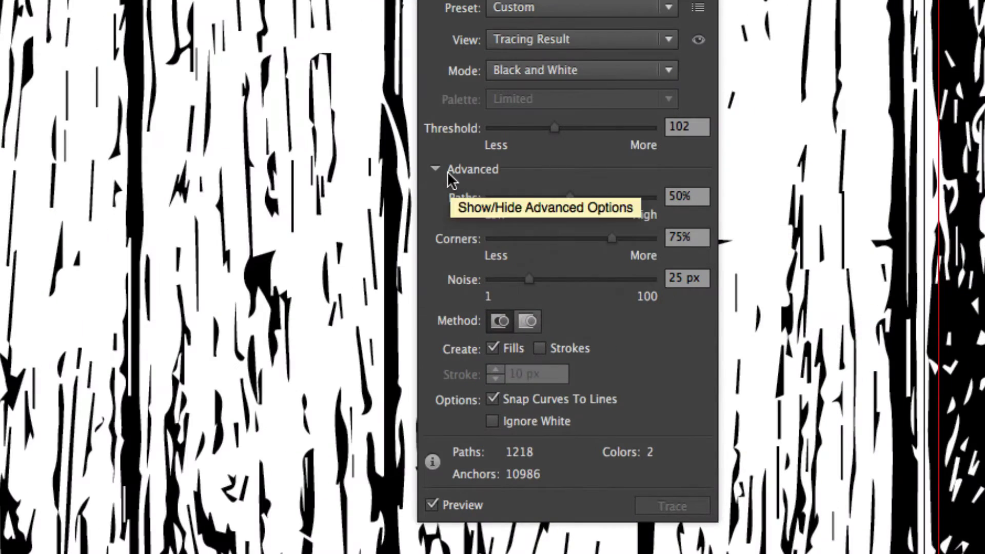
Step: Turn on Ignore White in the Advanced trace options and close the Image Trace panel
left_click(436, 170)
left_click(435, 169)
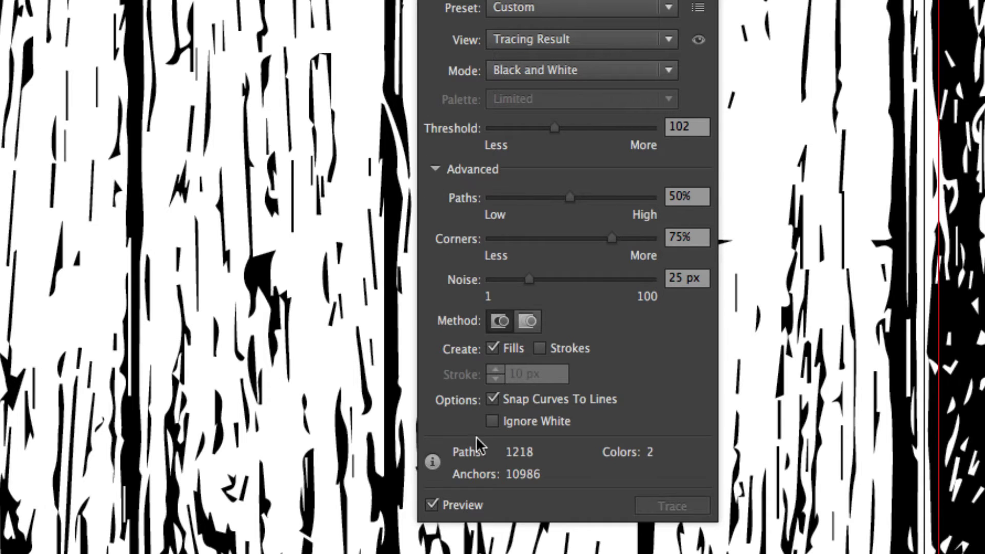
left_click(493, 421)
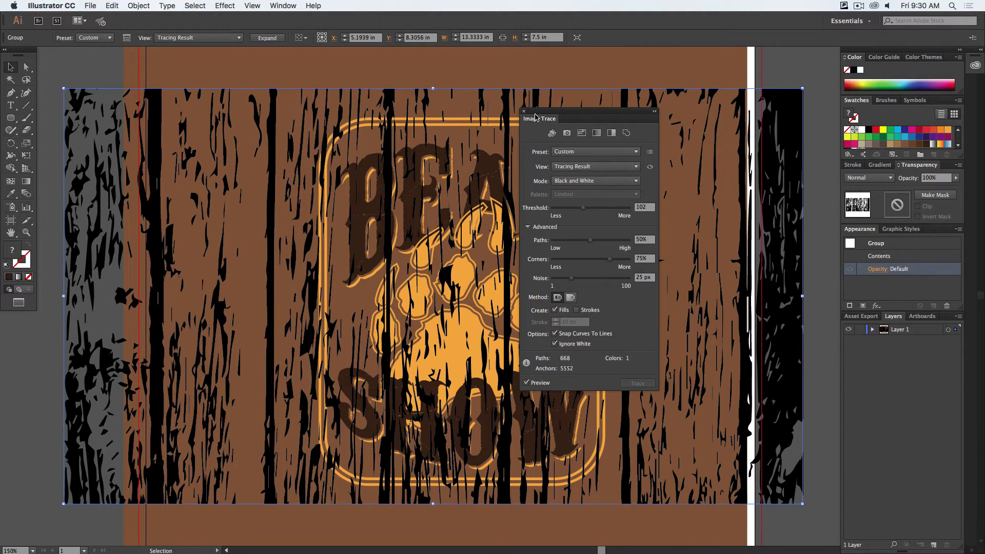
left_click(523, 111)
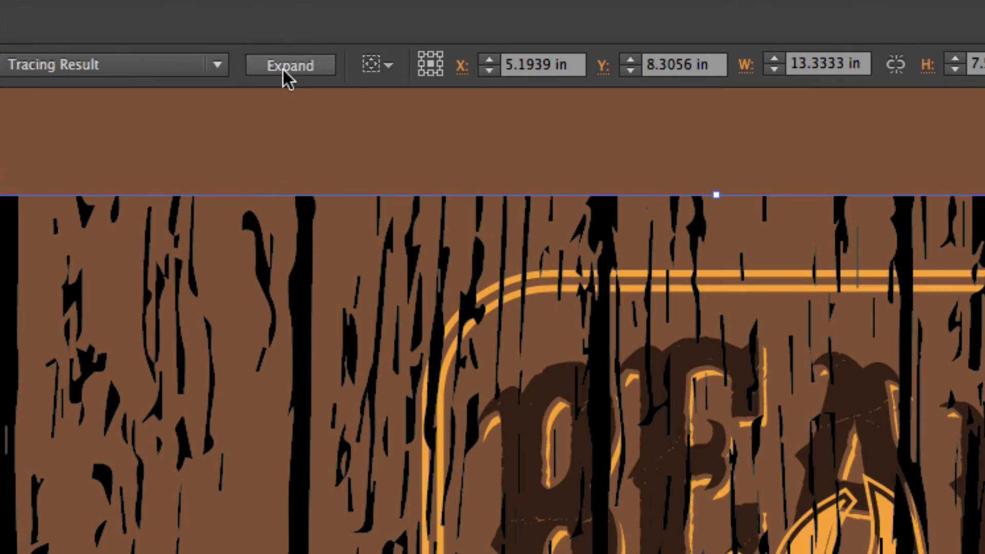
Step: Expand the trace, scale it over the badge, color it background brown and stretch it past the bottom
left_click(278, 63)
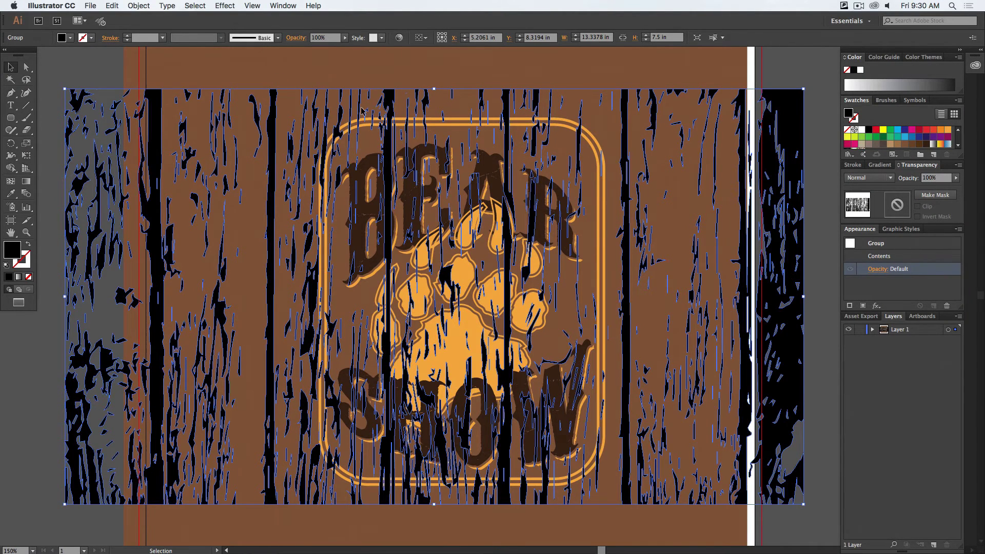
left_click_drag(803, 88, 723, 128)
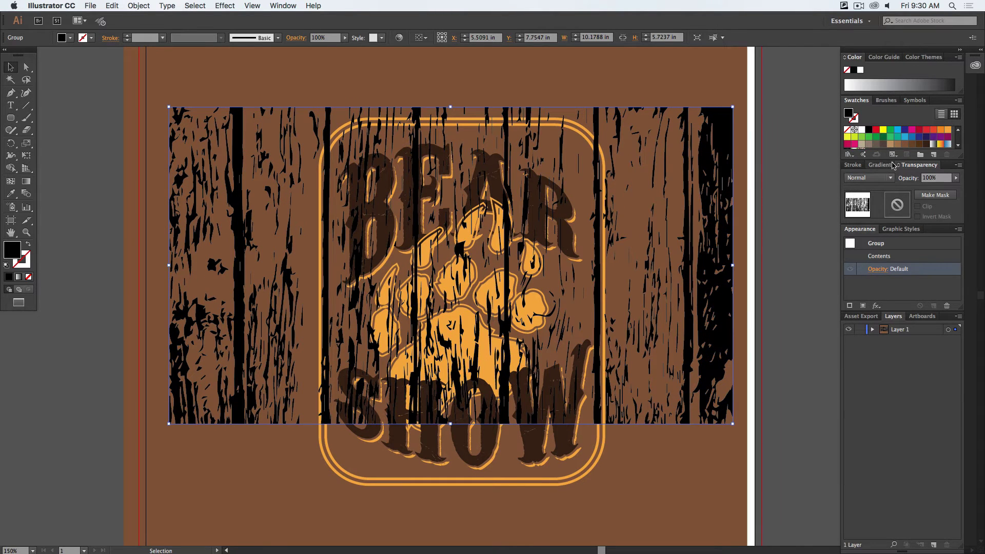
left_click(905, 144)
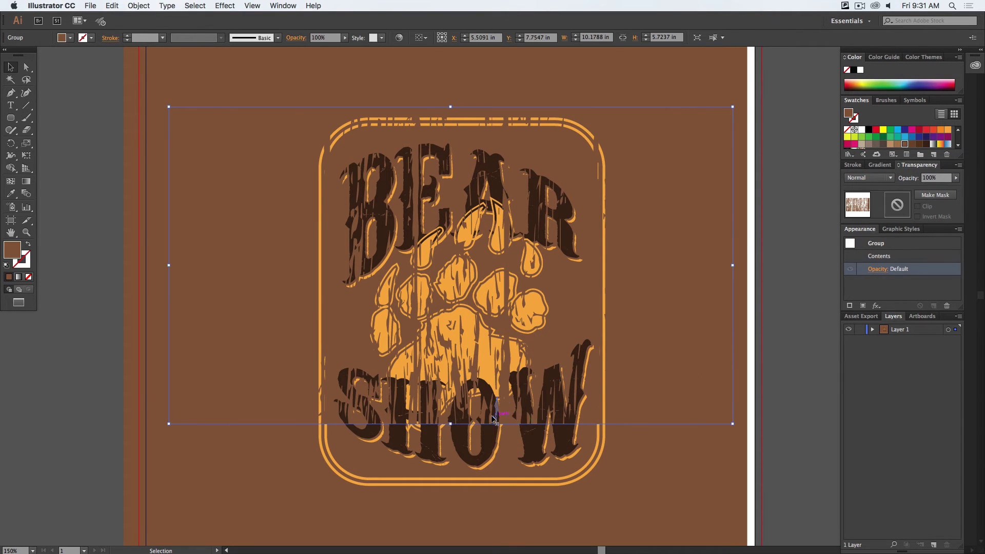
left_click_drag(450, 423, 444, 497)
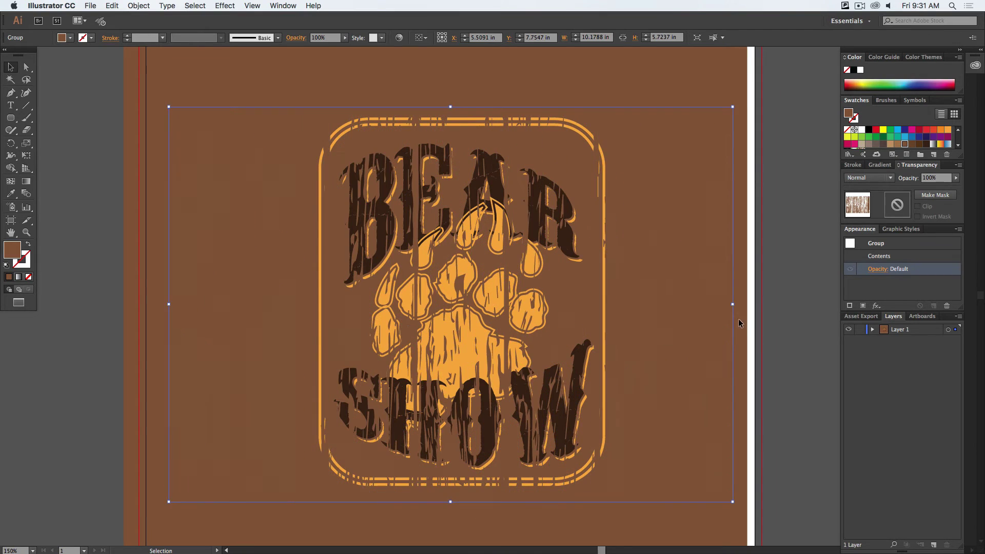
left_click(758, 302)
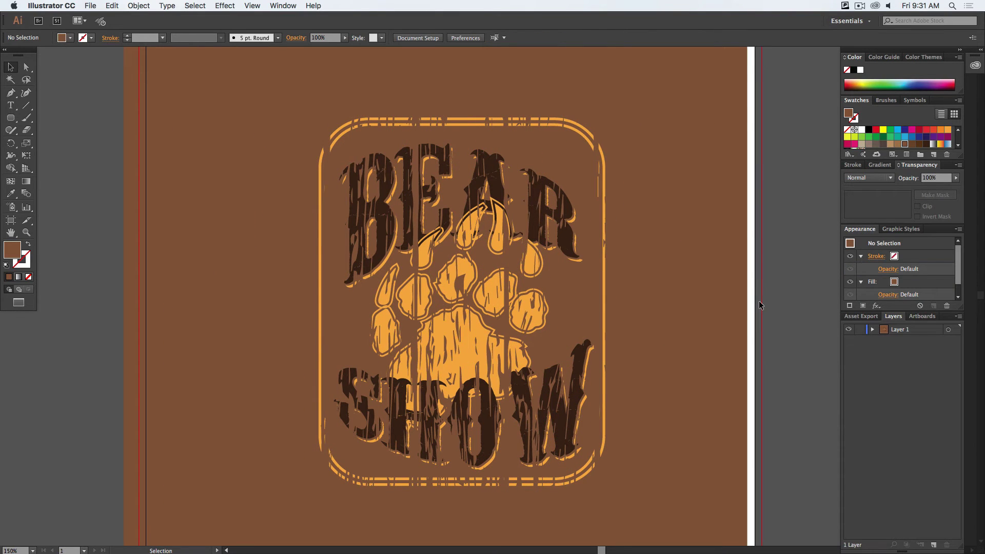
Step: Shift the brown wood-grain group slightly left and deselect to check the worn badge
mouse_move(688, 208)
left_mouse_down()
mouse_move(665, 209)
mouse_move(696, 213)
mouse_move(685, 213)
mouse_move(700, 202)
left_mouse_up()
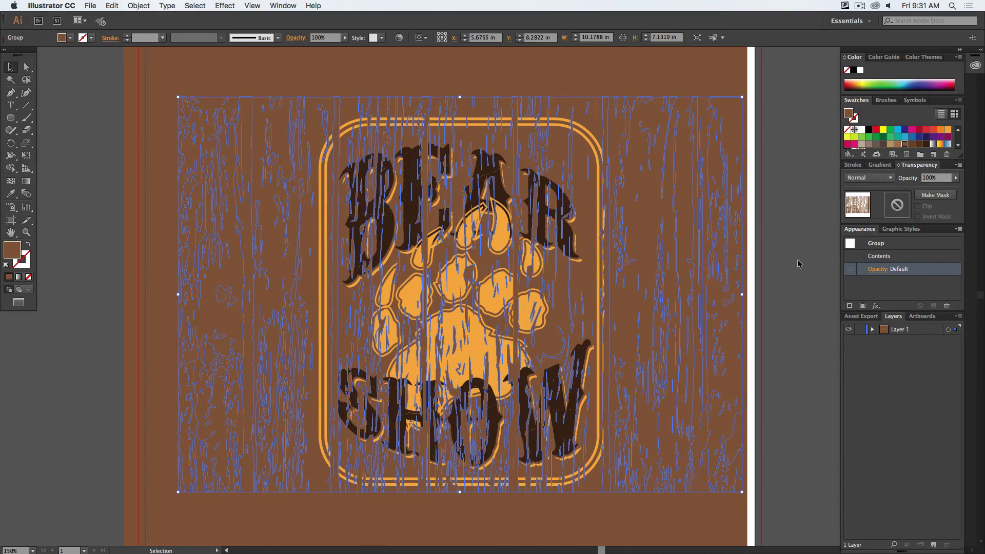
left_click(785, 247)
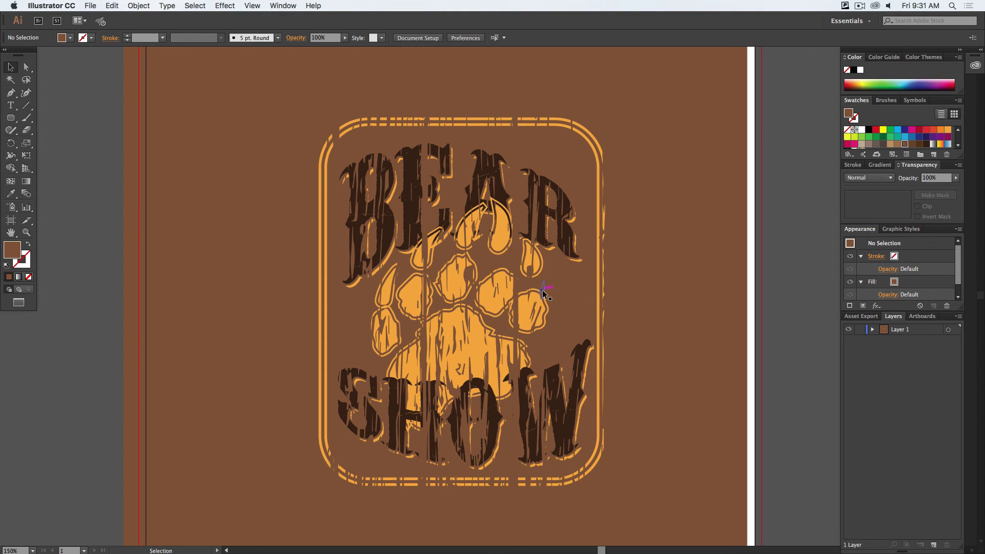
left_click(737, 364)
left_click(766, 371)
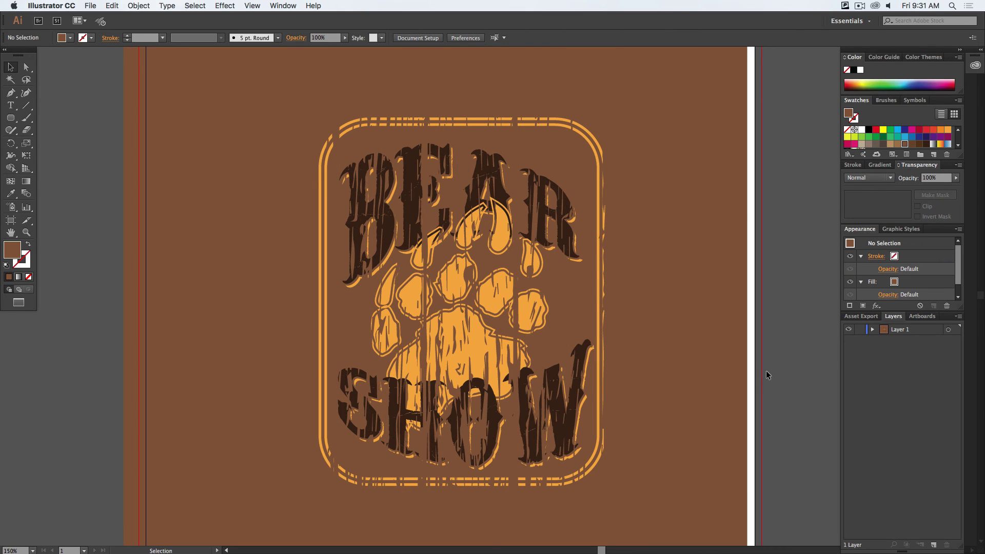